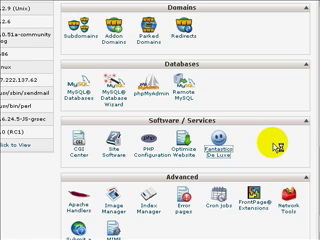
Launch the Fantastico De Luxe script installer from cPanel's Software/Services section.
click(277, 147)
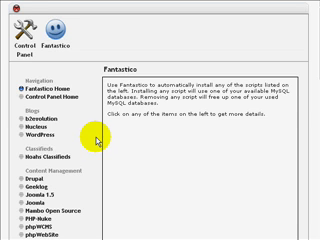
scroll(97, 140, down, 3)
scroll(97, 140, down, 3)
scroll(97, 140, up, 6)
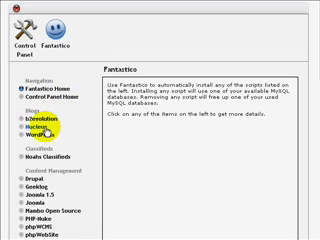
scroll(95, 132, down, 2)
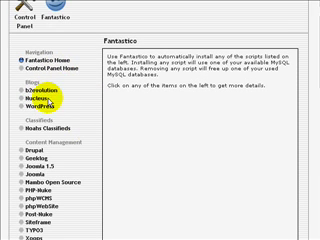
scroll(58, 130, down, 2)
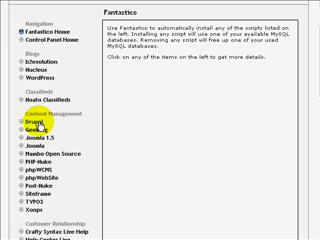
scroll(42, 121, down, 2)
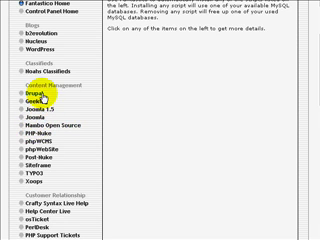
scroll(75, 172, down, 2)
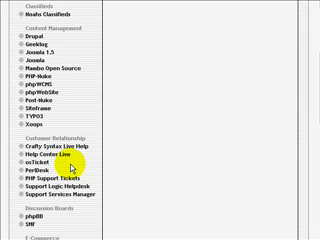
click(38, 162)
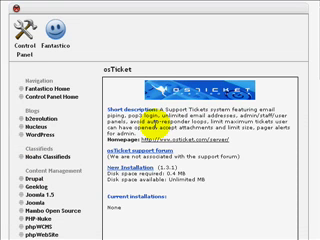
scroll(172, 132, down, 1)
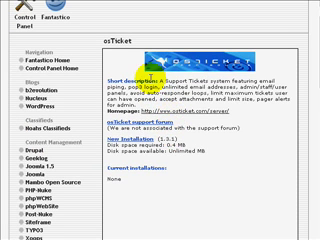